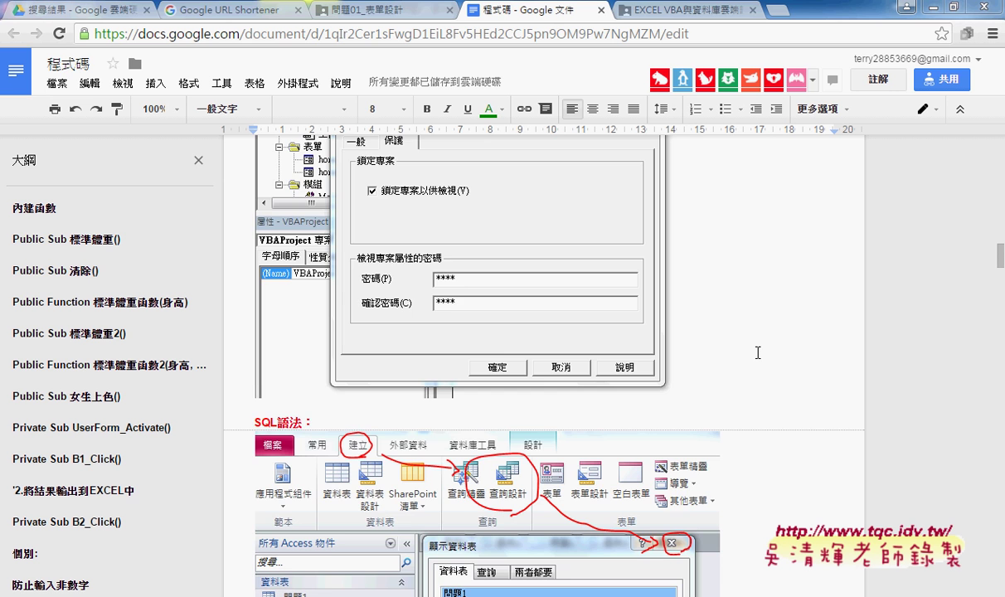
- Scroll the 程式碼 notes past the SQL語法 screenshots to the Excel form-insert section with B3_Click code
{"action": "scroll", "coordinate": [757, 352], "scroll_direction": "down", "scroll_amount": 2}
{"action": "scroll", "coordinate": [757, 352], "scroll_direction": "up", "scroll_amount": 6}
{"action": "scroll", "coordinate": [757, 352], "scroll_direction": "up", "scroll_amount": 4}
{"action": "scroll", "coordinate": [758, 353], "scroll_direction": "up", "scroll_amount": 2}
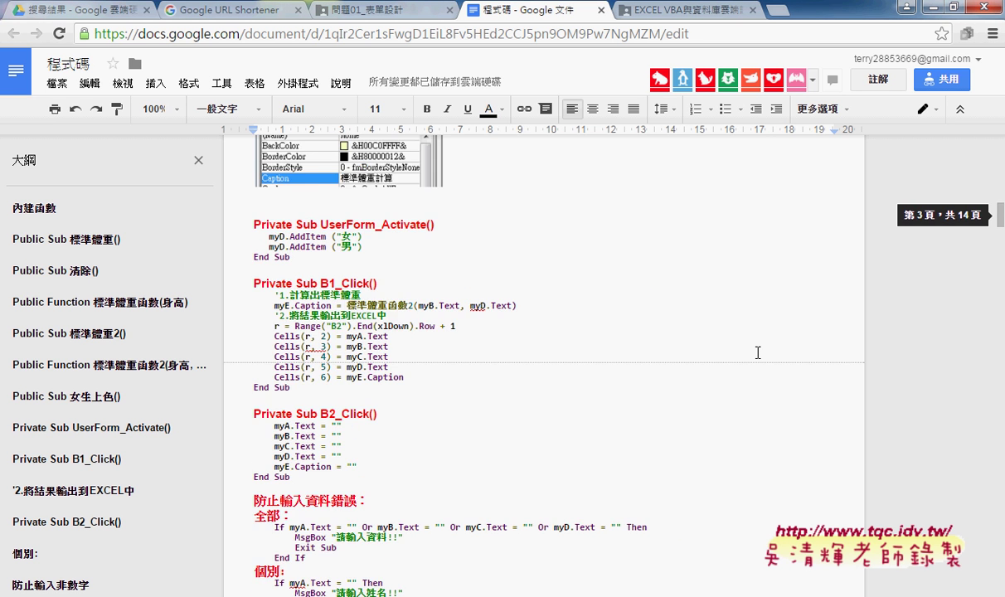
{"action": "scroll", "coordinate": [757, 352], "scroll_direction": "up", "scroll_amount": 5}
{"action": "scroll", "coordinate": [748, 384], "scroll_direction": "down", "scroll_amount": 4}
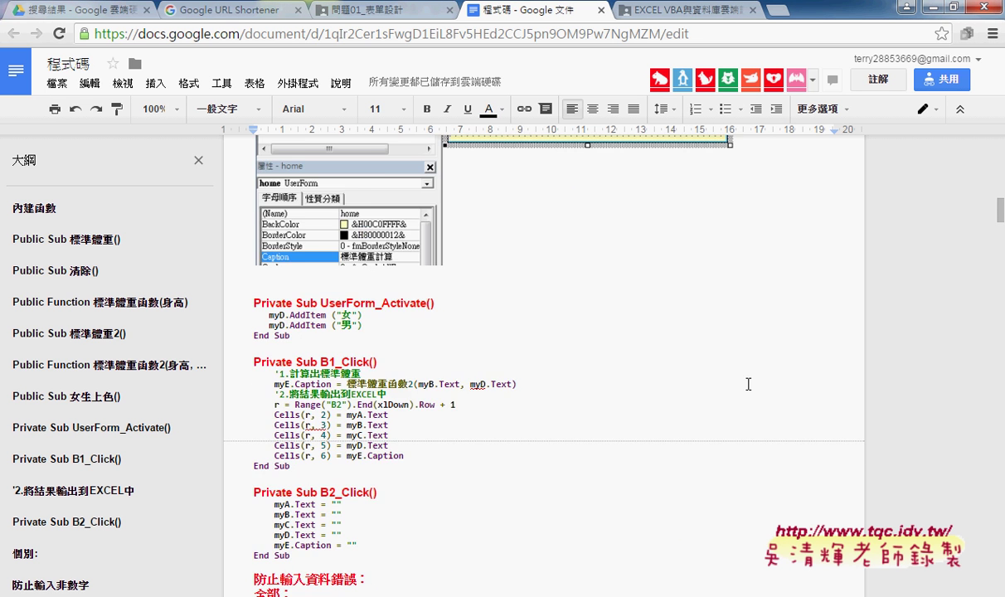
{"action": "scroll", "coordinate": [748, 384], "scroll_direction": "down", "scroll_amount": 5}
{"action": "scroll", "coordinate": [738, 383], "scroll_direction": "down", "scroll_amount": 4}
{"action": "scroll", "coordinate": [725, 383], "scroll_direction": "down", "scroll_amount": 3}
{"action": "scroll", "coordinate": [716, 383], "scroll_direction": "down", "scroll_amount": 1}
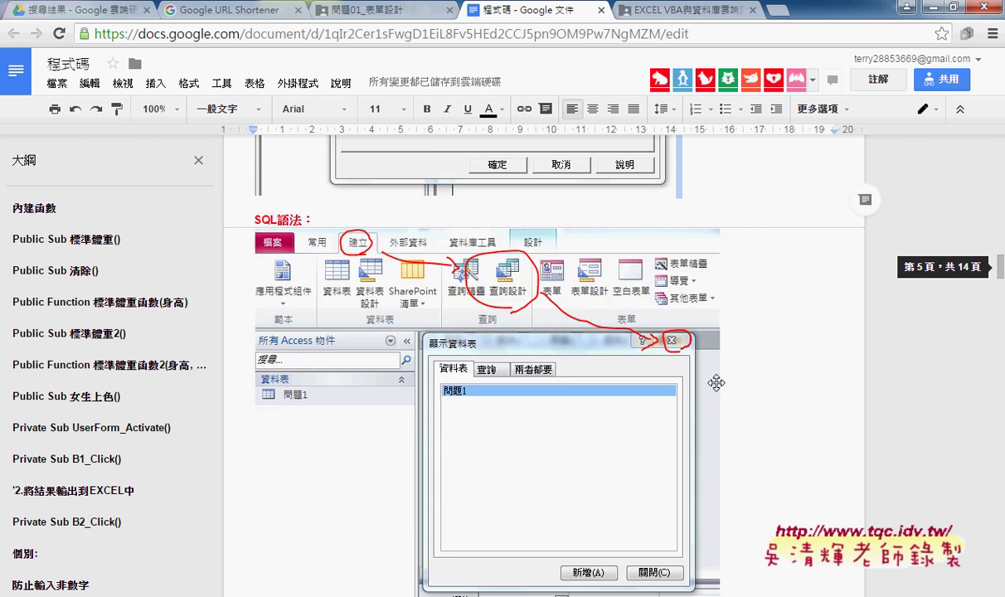
{"action": "scroll", "coordinate": [716, 383], "scroll_direction": "down", "scroll_amount": 4}
{"action": "scroll", "coordinate": [716, 382], "scroll_direction": "down", "scroll_amount": 5}
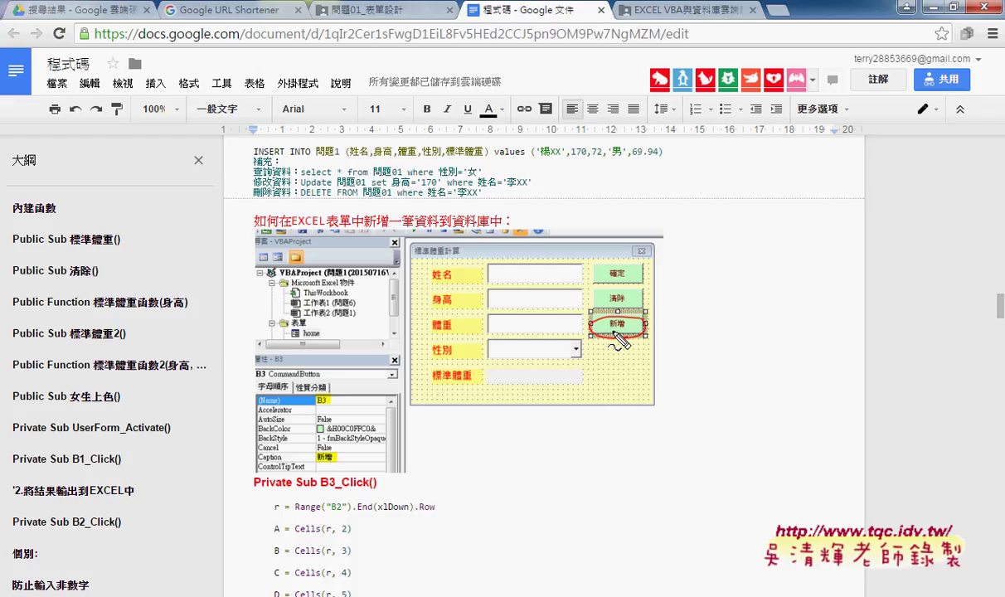
{"action": "mouse_move", "coordinate": [726, 180]}
{"action": "left_mouse_down"}
{"action": "mouse_move", "coordinate": [703, 231]}
{"action": "mouse_move", "coordinate": [731, 203]}
{"action": "mouse_move", "coordinate": [736, 240]}
{"action": "mouse_move", "coordinate": [739, 221]}
{"action": "mouse_move", "coordinate": [744, 238]}
{"action": "mouse_move", "coordinate": [839, 239]}
{"action": "left_mouse_up"}
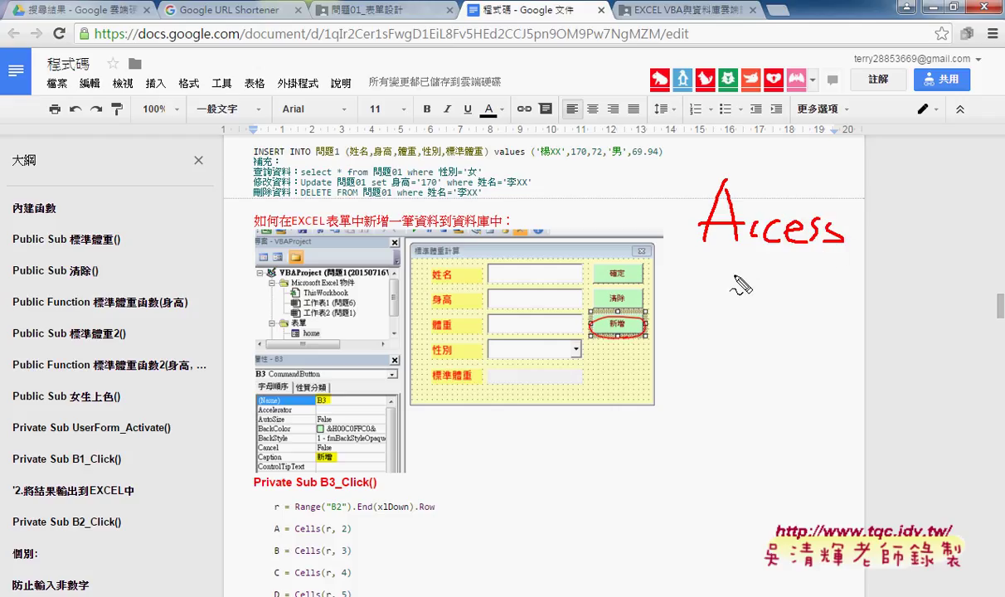
{"action": "left_click_drag", "start_coordinate": [741, 274], "coordinate": [706, 307]}
{"action": "mouse_move", "coordinate": [776, 274]}
{"action": "left_mouse_down"}
{"action": "mouse_move", "coordinate": [750, 299]}
{"action": "mouse_move", "coordinate": [764, 292]}
{"action": "mouse_move", "coordinate": [782, 309]}
{"action": "mouse_move", "coordinate": [833, 297]}
{"action": "left_mouse_up"}
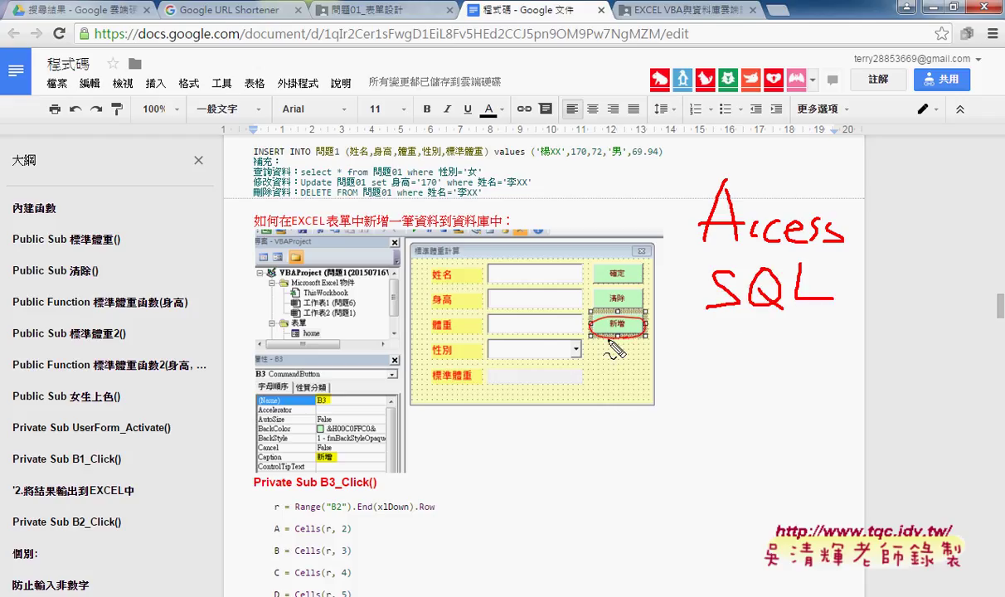
{"action": "left_click_drag", "start_coordinate": [607, 331], "coordinate": [628, 331]}
{"action": "mouse_move", "coordinate": [632, 254]}
{"action": "left_mouse_down"}
{"action": "mouse_move", "coordinate": [700, 217]}
{"action": "mouse_move", "coordinate": [685, 212]}
{"action": "left_mouse_up"}
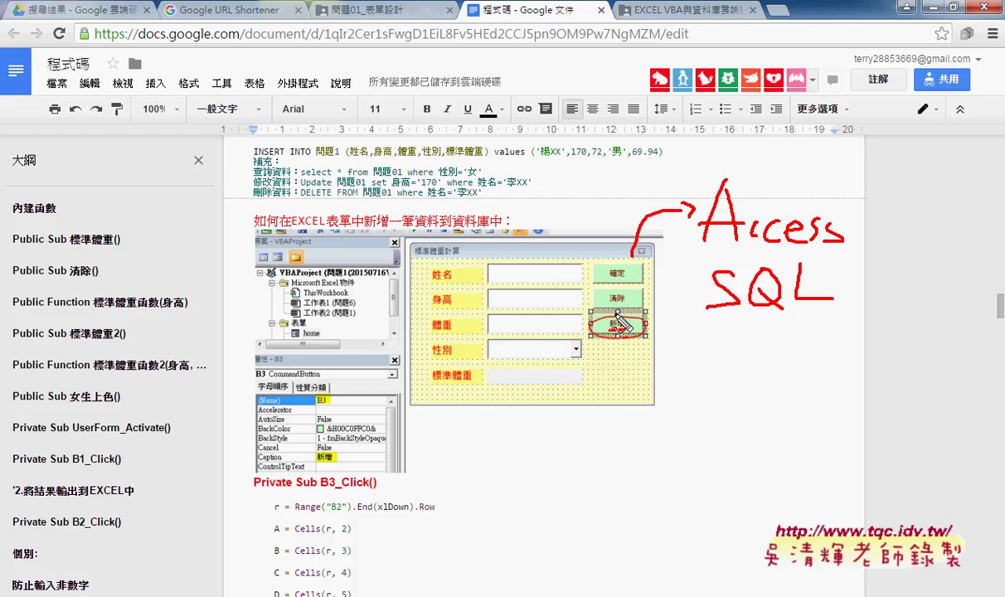
{"action": "left_click_drag", "start_coordinate": [703, 252], "coordinate": [833, 251]}
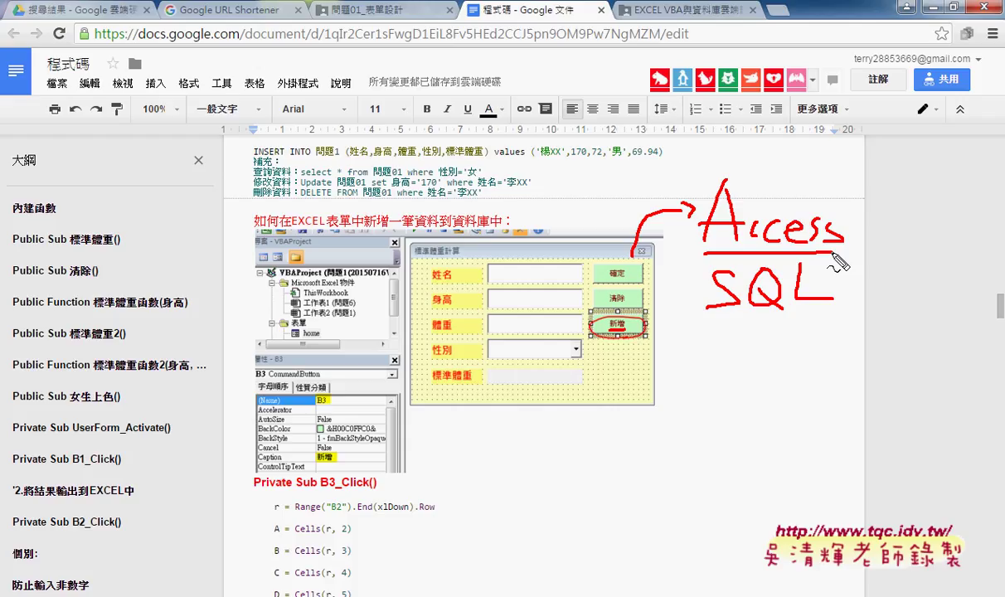
{"action": "key", "text": "Escape"}
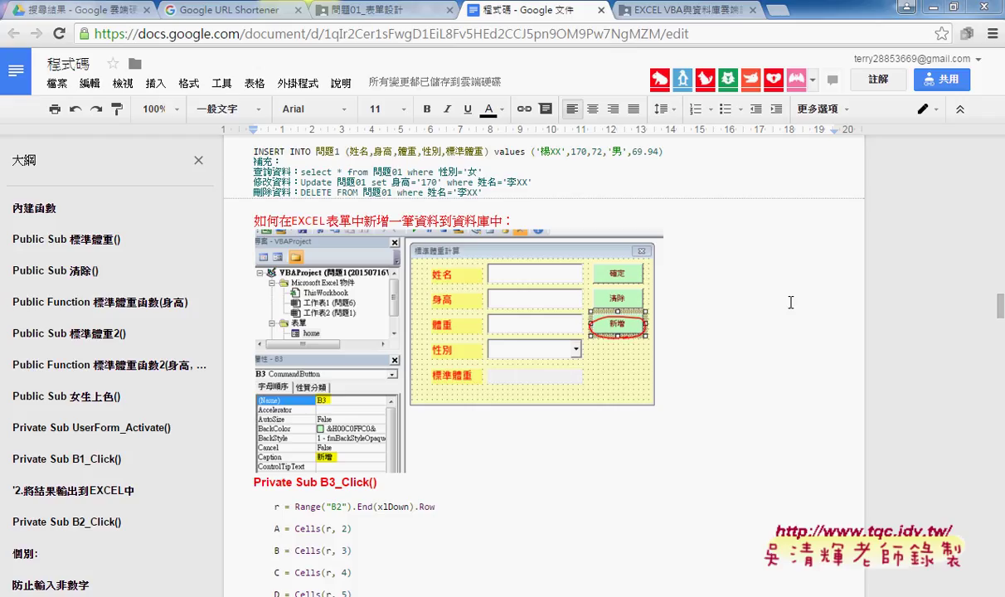
- Scroll back to the INSERT INTO 問題1 example line in the notes and select it
{"action": "scroll", "coordinate": [771, 304], "scroll_direction": "down", "scroll_amount": 3}
{"action": "scroll", "coordinate": [746, 303], "scroll_direction": "up", "scroll_amount": 6}
{"action": "scroll", "coordinate": [741, 304], "scroll_direction": "up", "scroll_amount": 1}
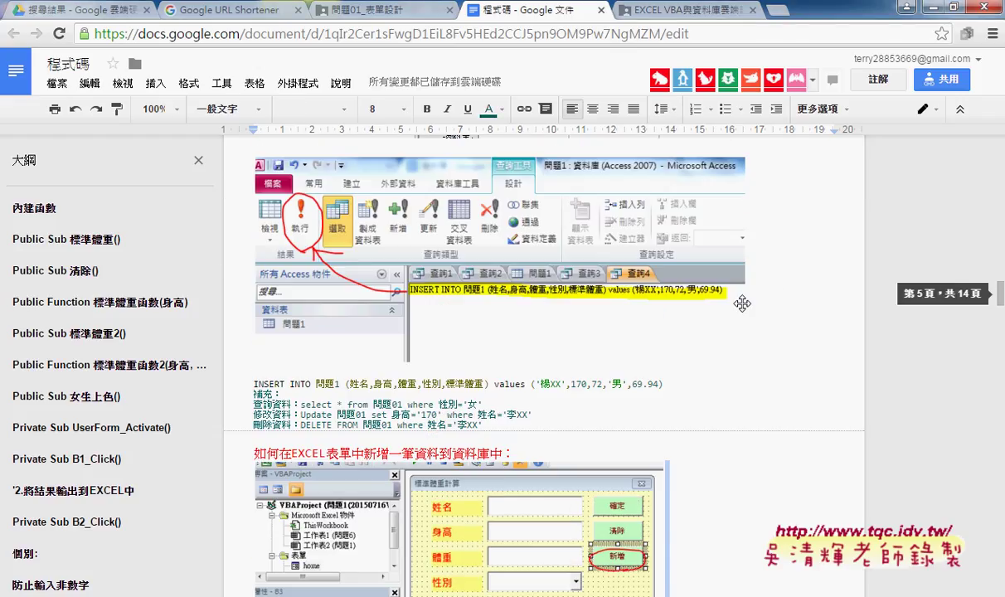
{"action": "scroll", "coordinate": [741, 303], "scroll_direction": "up", "scroll_amount": 1}
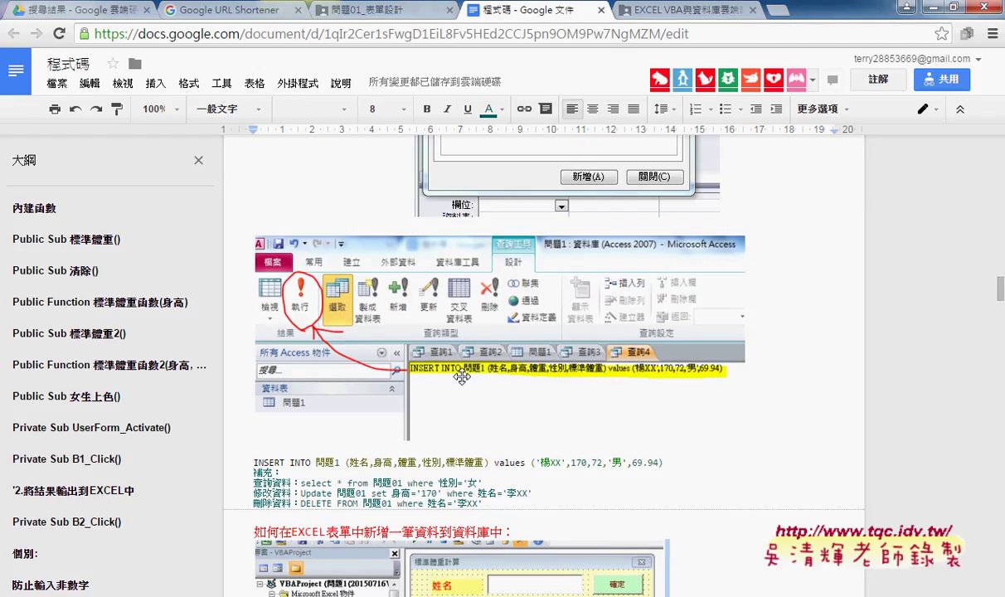
{"action": "scroll", "coordinate": [461, 377], "scroll_direction": "up", "scroll_amount": 3}
{"action": "scroll", "coordinate": [461, 377], "scroll_direction": "up", "scroll_amount": 2}
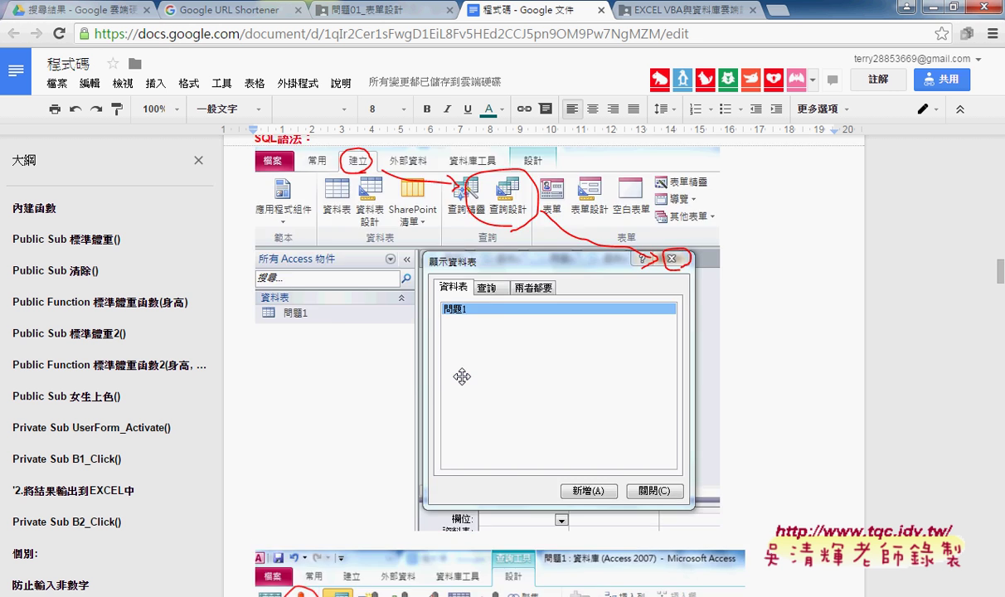
{"action": "scroll", "coordinate": [461, 377], "scroll_direction": "up", "scroll_amount": 2}
{"action": "scroll", "coordinate": [461, 377], "scroll_direction": "up", "scroll_amount": 2}
{"action": "scroll", "coordinate": [461, 377], "scroll_direction": "up", "scroll_amount": 3}
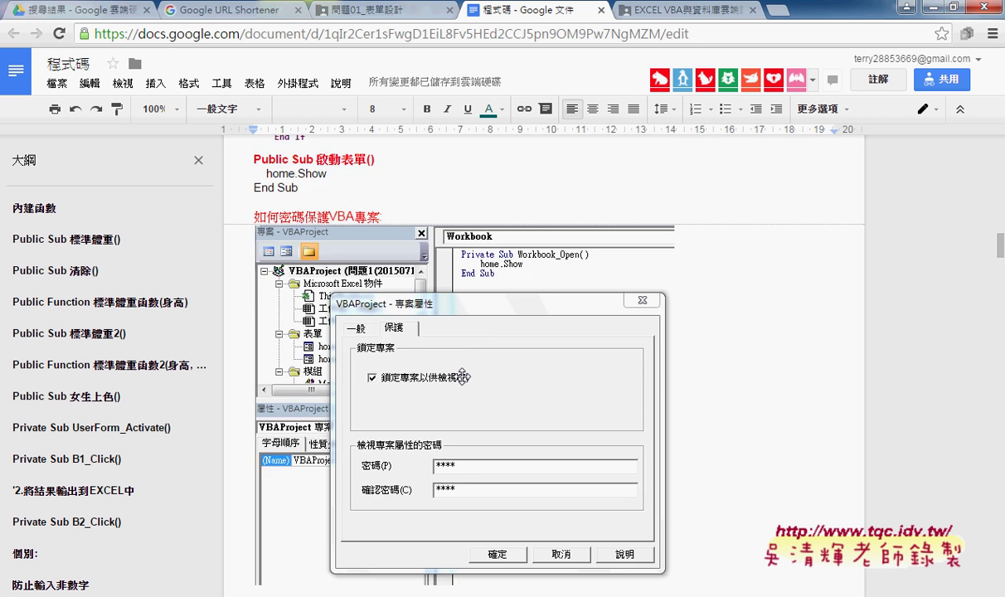
{"action": "scroll", "coordinate": [461, 377], "scroll_direction": "up", "scroll_amount": 3}
{"action": "scroll", "coordinate": [461, 377], "scroll_direction": "down", "scroll_amount": 4}
{"action": "scroll", "coordinate": [461, 377], "scroll_direction": "down", "scroll_amount": 3}
{"action": "scroll", "coordinate": [461, 377], "scroll_direction": "down", "scroll_amount": 2}
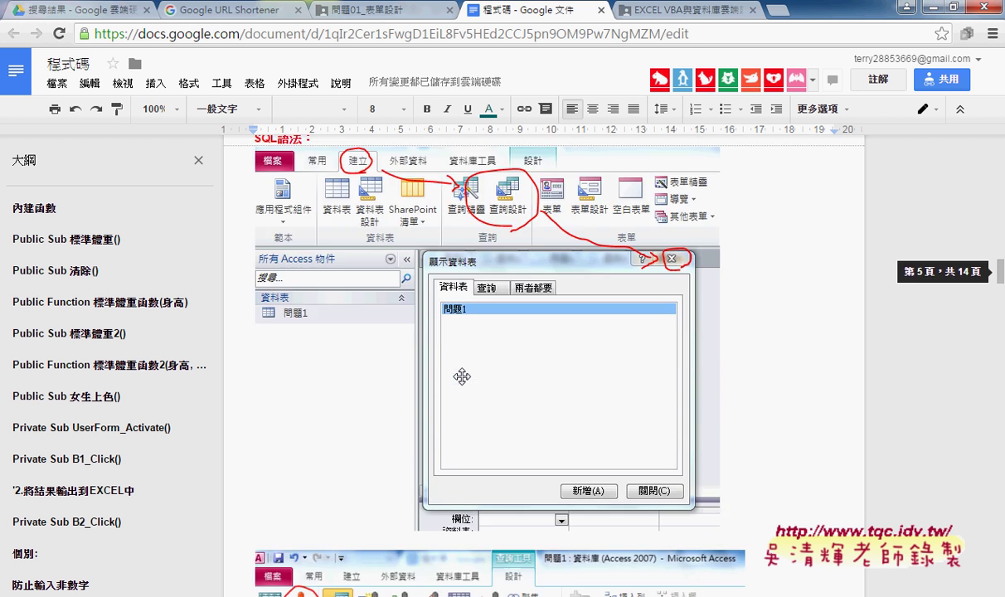
{"action": "scroll", "coordinate": [456, 369], "scroll_direction": "down", "scroll_amount": 5}
{"action": "scroll", "coordinate": [437, 357], "scroll_direction": "down", "scroll_amount": 1}
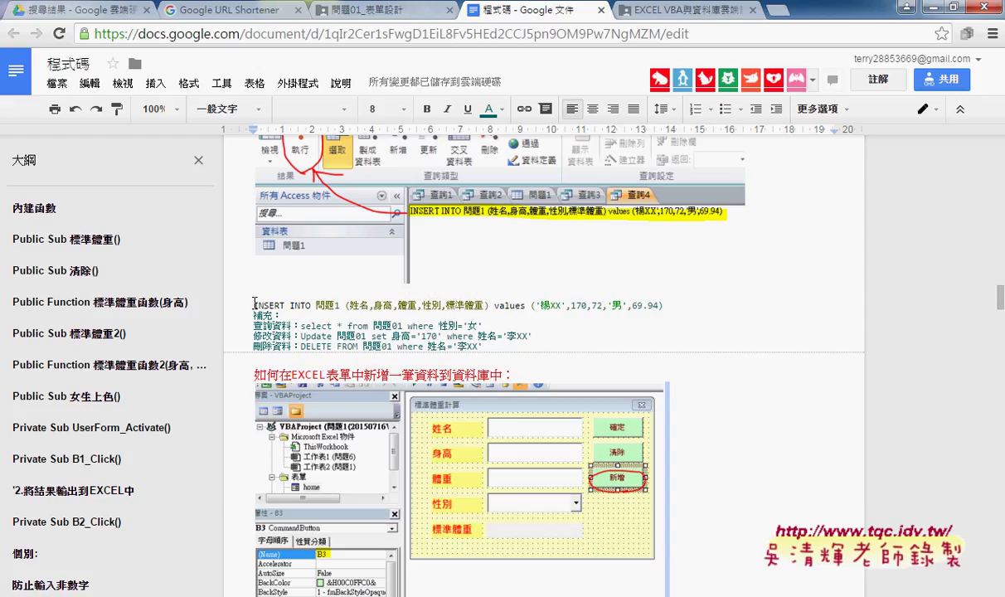
{"action": "left_click_drag", "start_coordinate": [249, 305], "coordinate": [673, 306]}
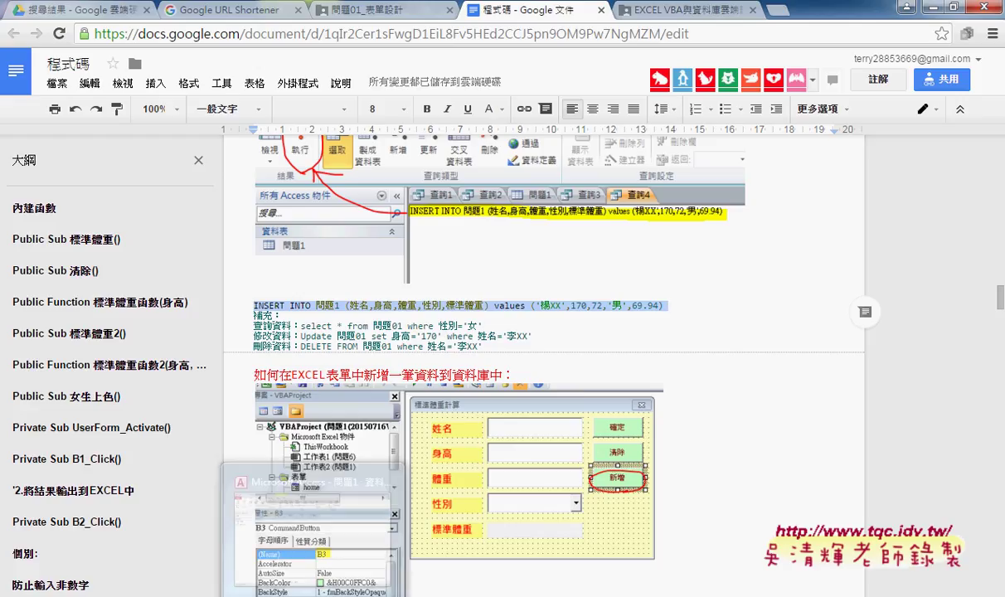
- Bring the Access 問題1 database to the front and show the 建立 (Create) ribbon commands
{"action": "left_click", "coordinate": [331, 562]}
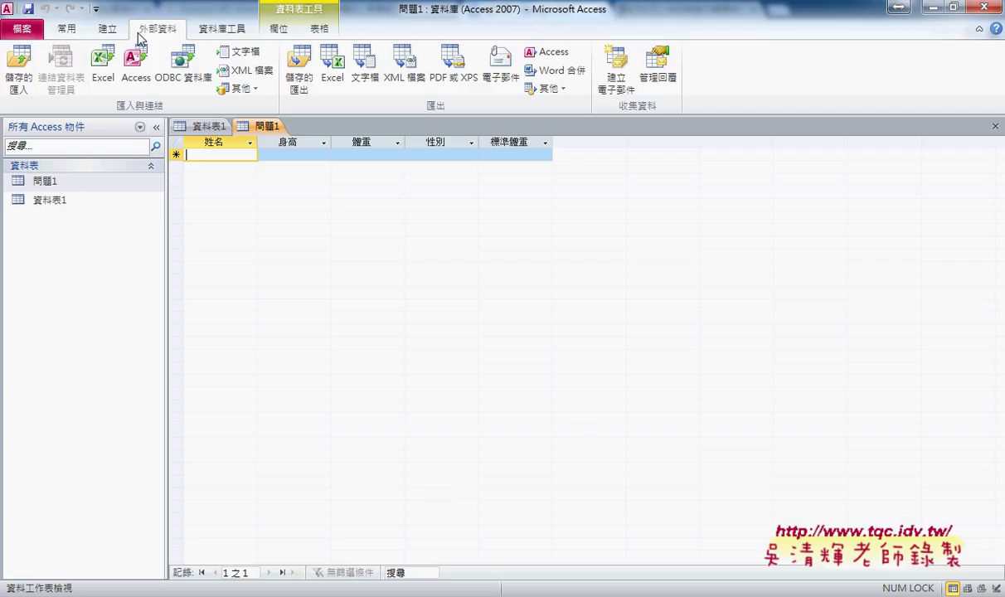
{"action": "left_click", "coordinate": [107, 29]}
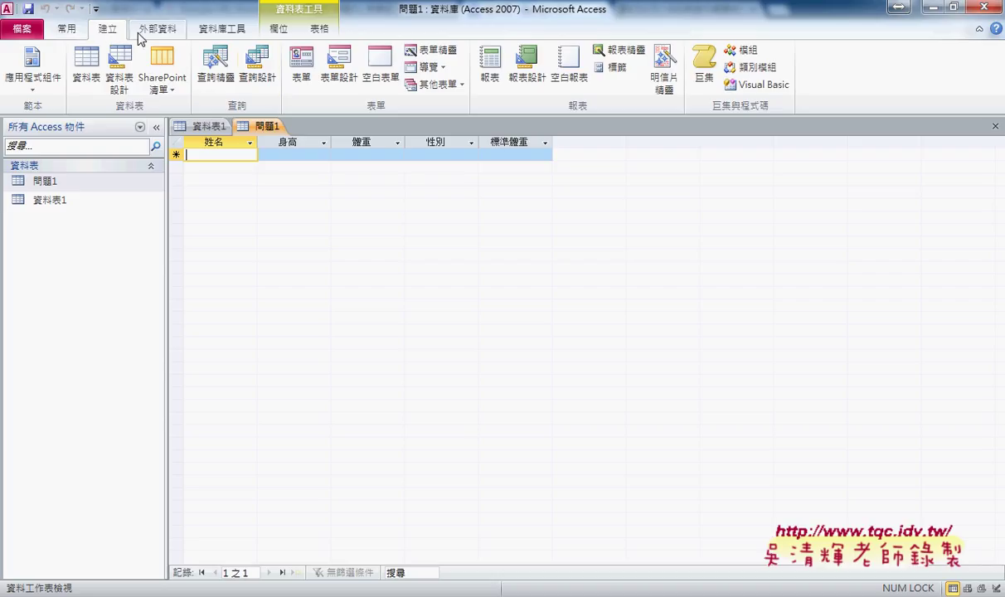
{"action": "left_click", "coordinate": [254, 83]}
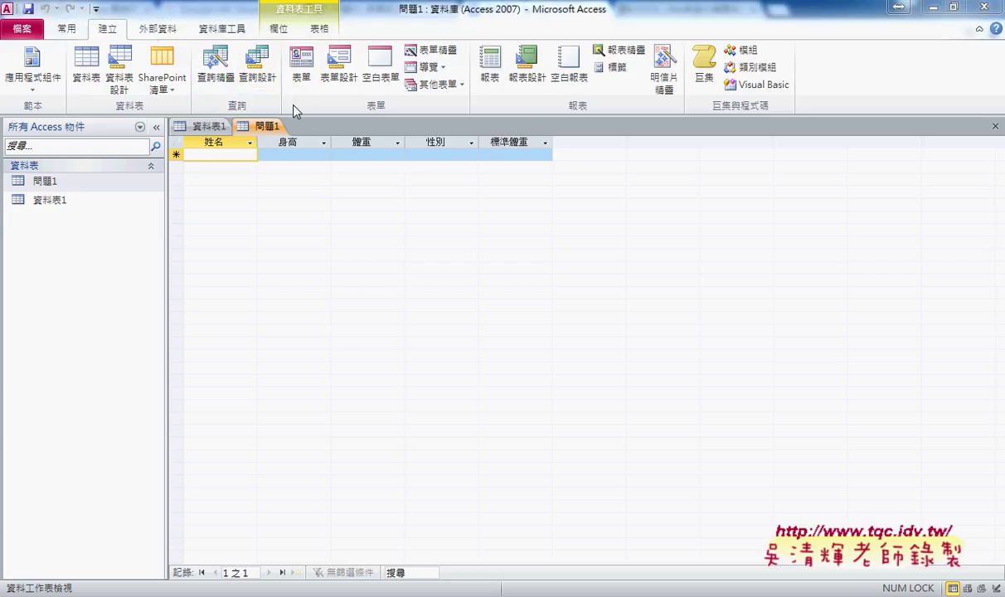
- Create a blank query 查詢1 in SQL view with no tables, then show the 問題1 datasheet
{"action": "left_click", "coordinate": [267, 82]}
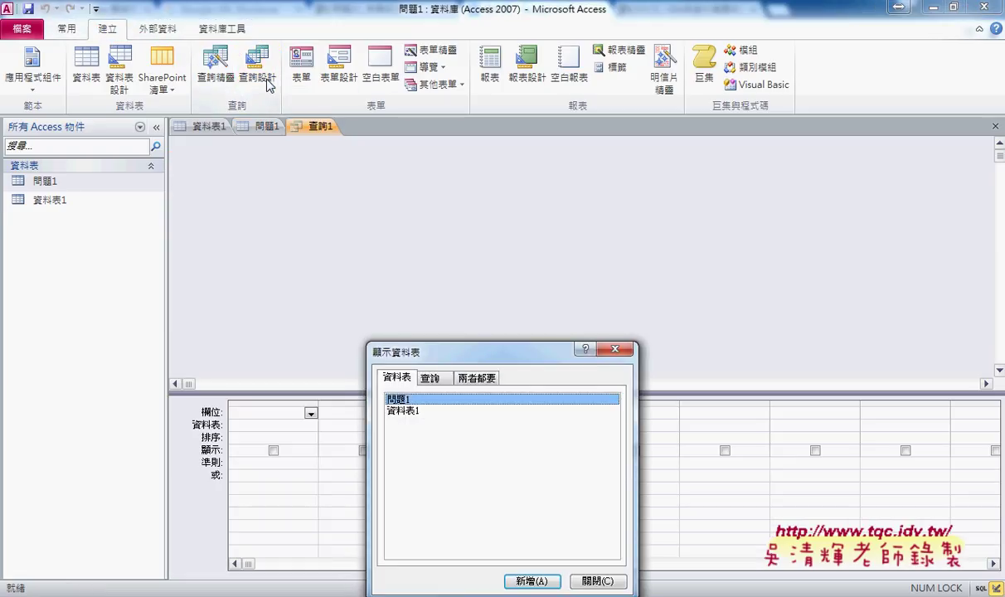
{"action": "left_click_drag", "start_coordinate": [484, 362], "coordinate": [407, 165]}
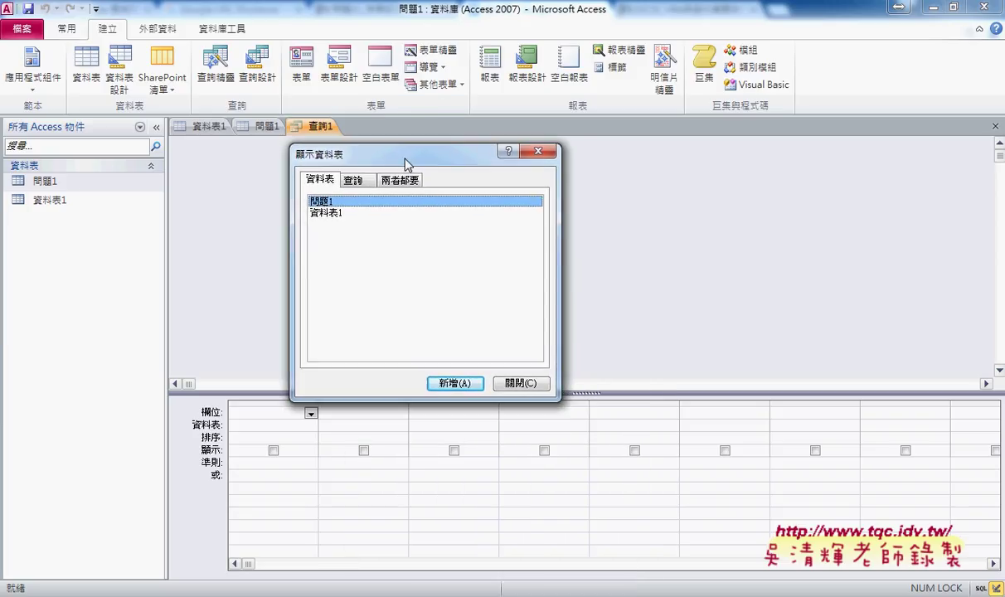
{"action": "left_click", "coordinate": [538, 151]}
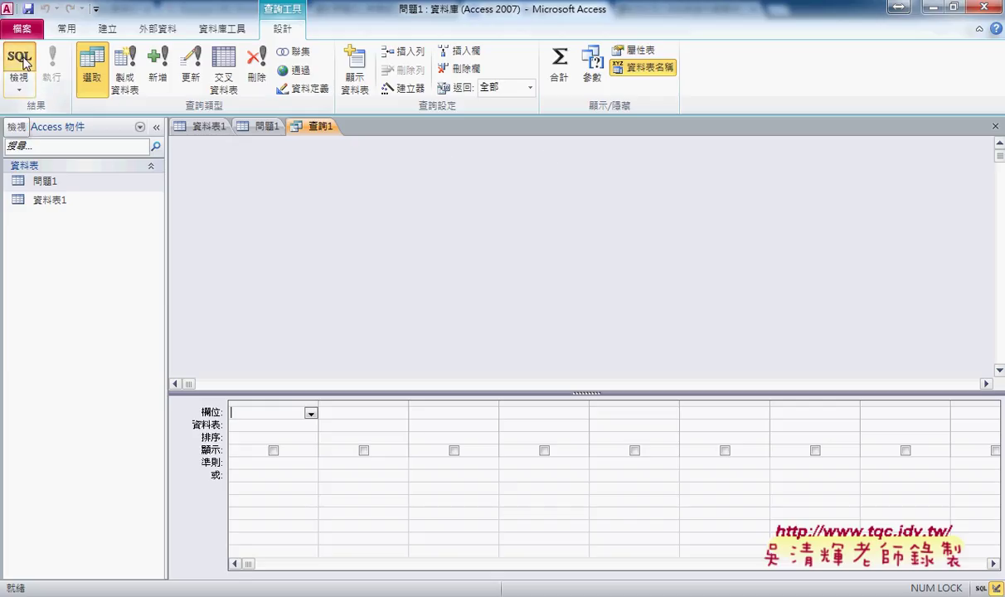
{"action": "left_click", "coordinate": [20, 62]}
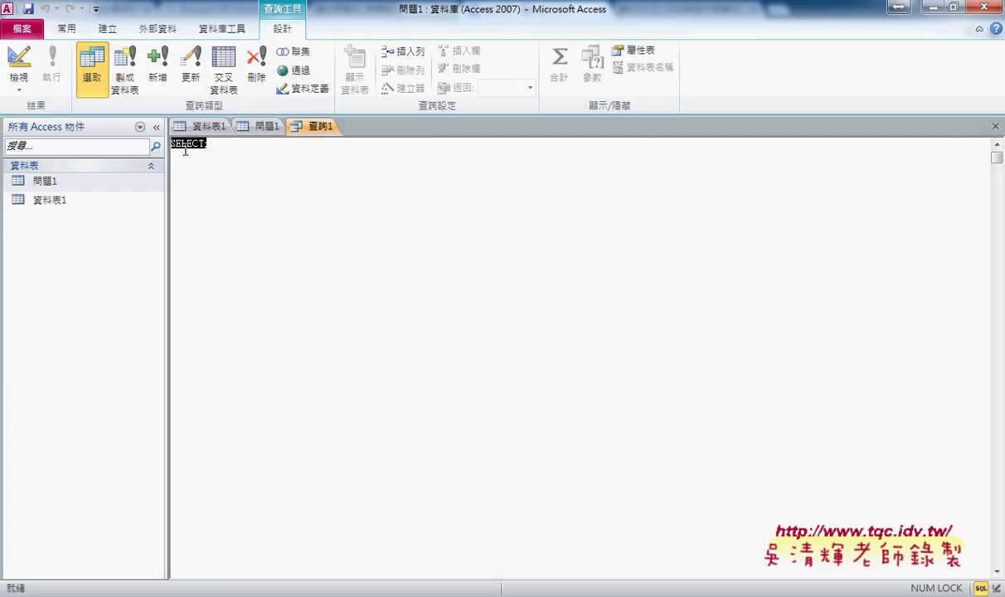
{"action": "left_click", "coordinate": [242, 125]}
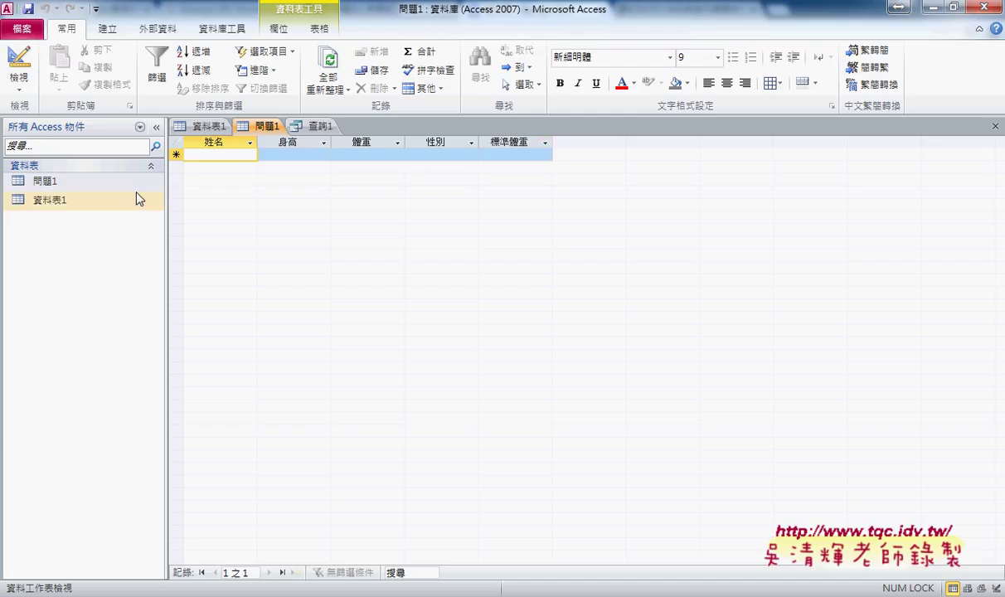
{"action": "right_click", "coordinate": [116, 183]}
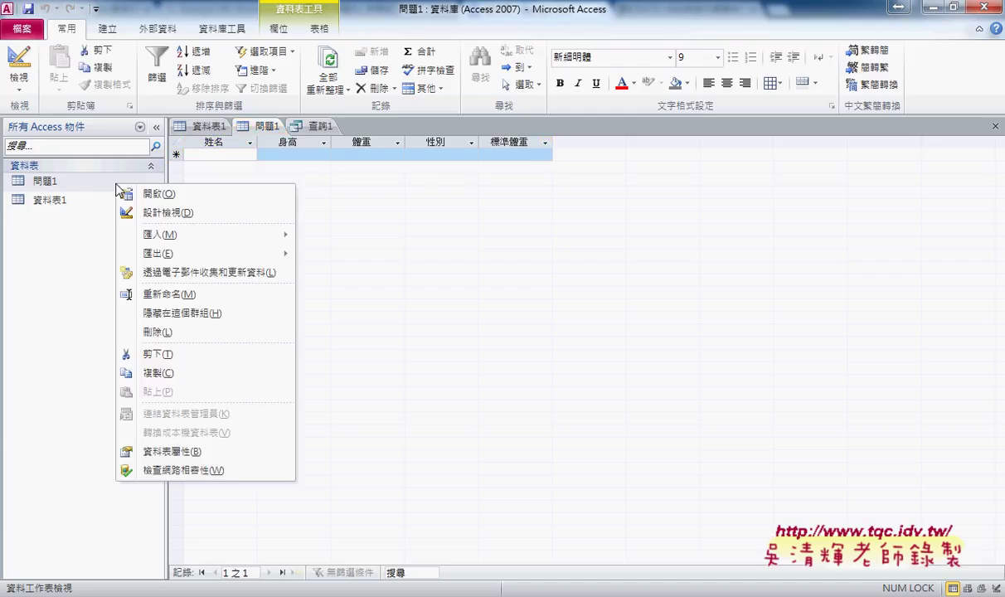
{"action": "left_click", "coordinate": [154, 214]}
{"action": "left_click", "coordinate": [177, 203]}
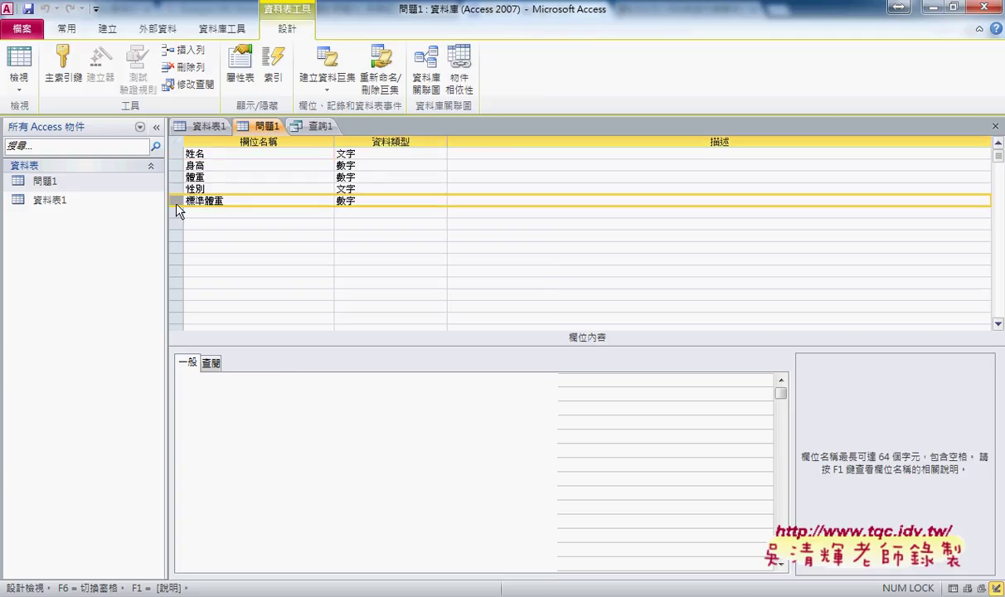
{"action": "right_click", "coordinate": [203, 201]}
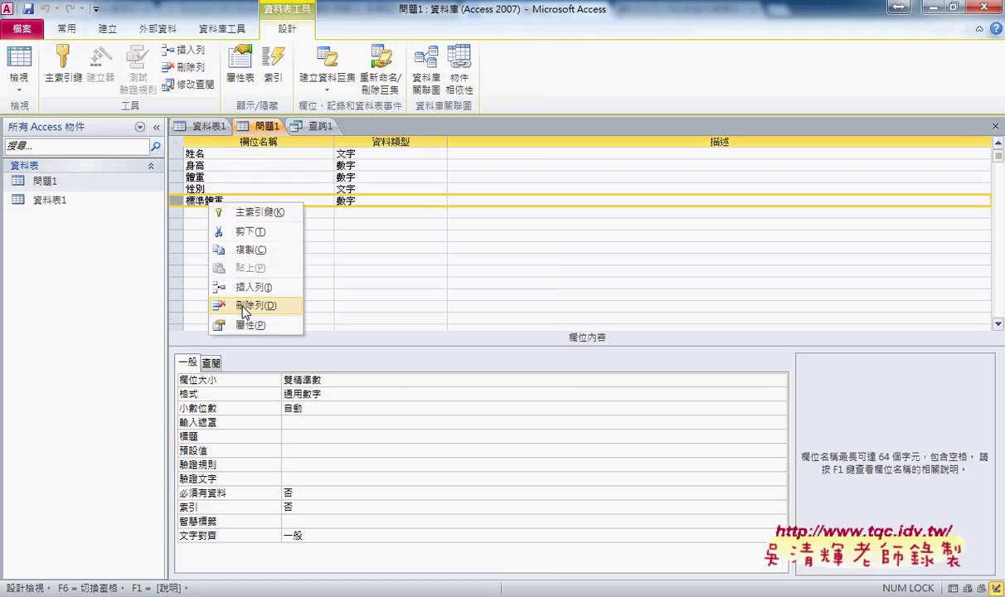
{"action": "double_click", "coordinate": [89, 189]}
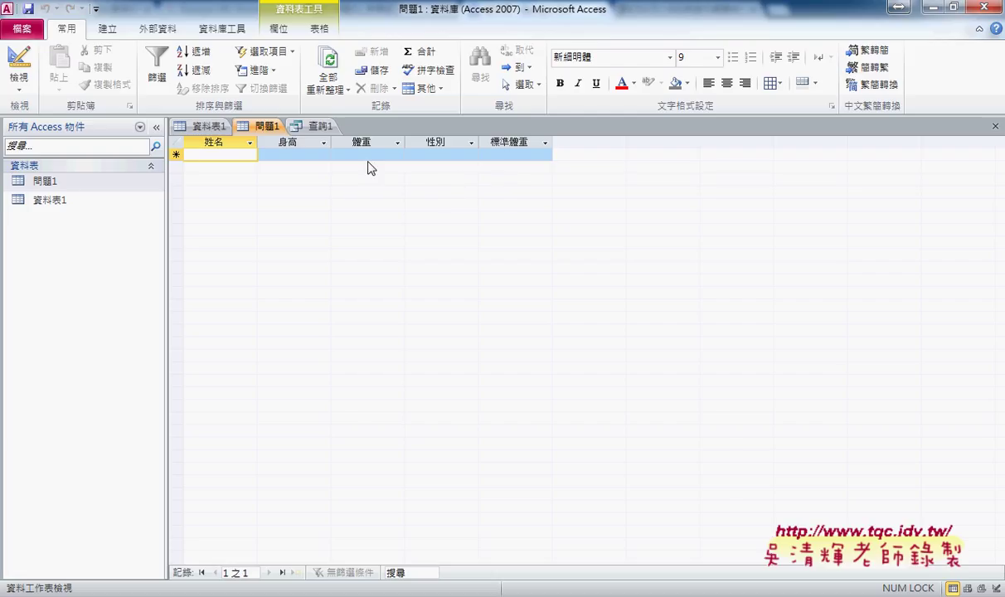
- Switch to 查詢1, then select the full INSERT INTO 問題1 statement line in the Google Doc
{"action": "left_click", "coordinate": [319, 127]}
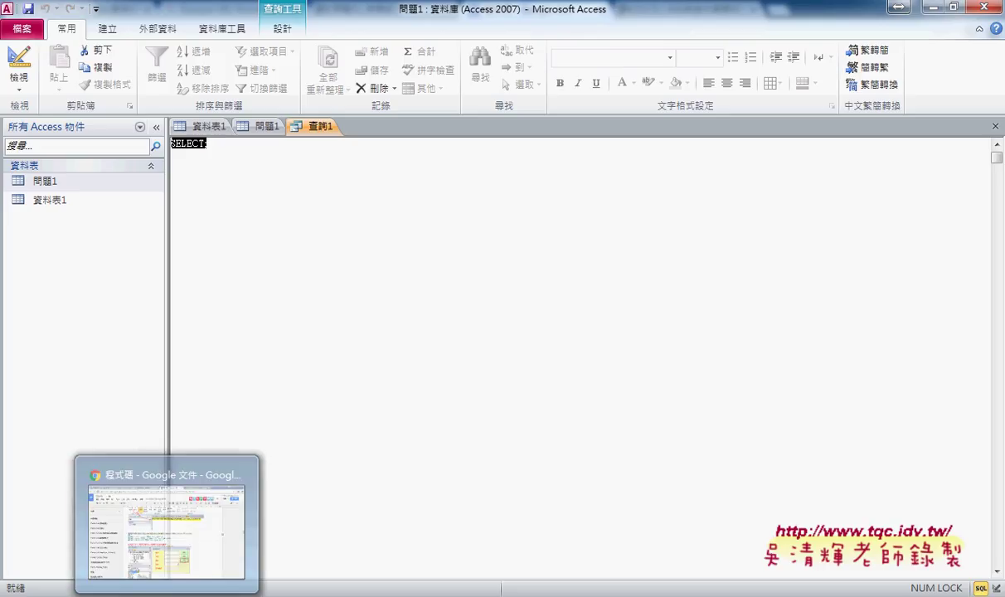
{"action": "left_click", "coordinate": [179, 531]}
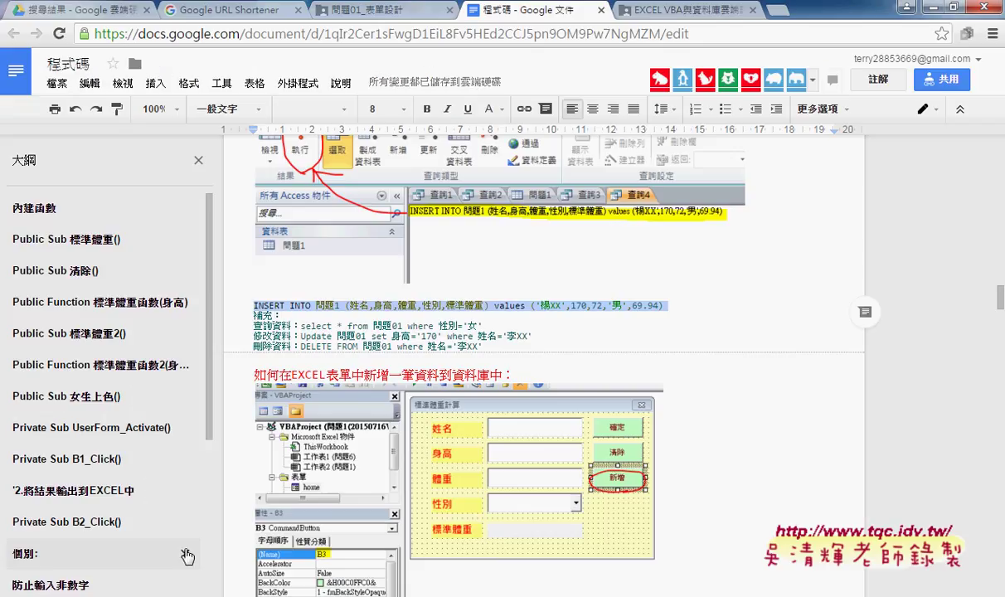
{"action": "left_click", "coordinate": [486, 307]}
{"action": "left_click_drag", "start_coordinate": [255, 305], "coordinate": [339, 305]}
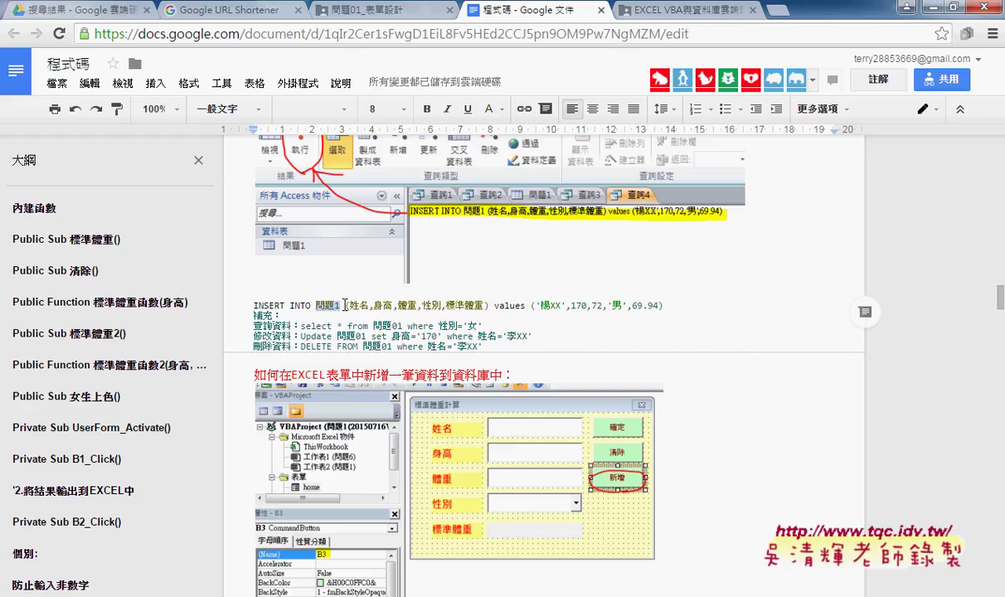
{"action": "left_click", "coordinate": [345, 305]}
{"action": "left_click_drag", "start_coordinate": [346, 305], "coordinate": [489, 305]}
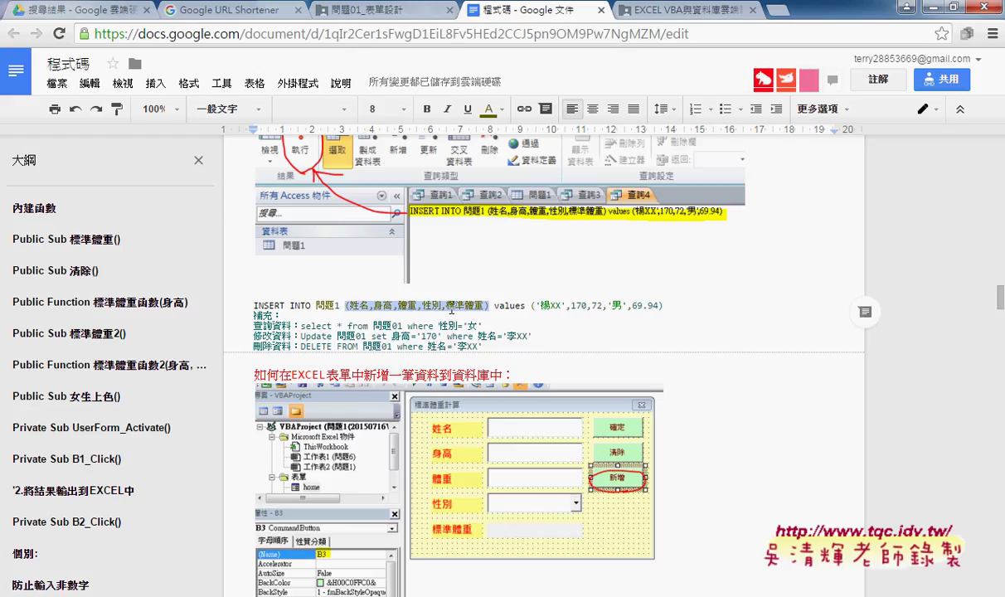
{"action": "left_click_drag", "start_coordinate": [662, 305], "coordinate": [250, 305]}
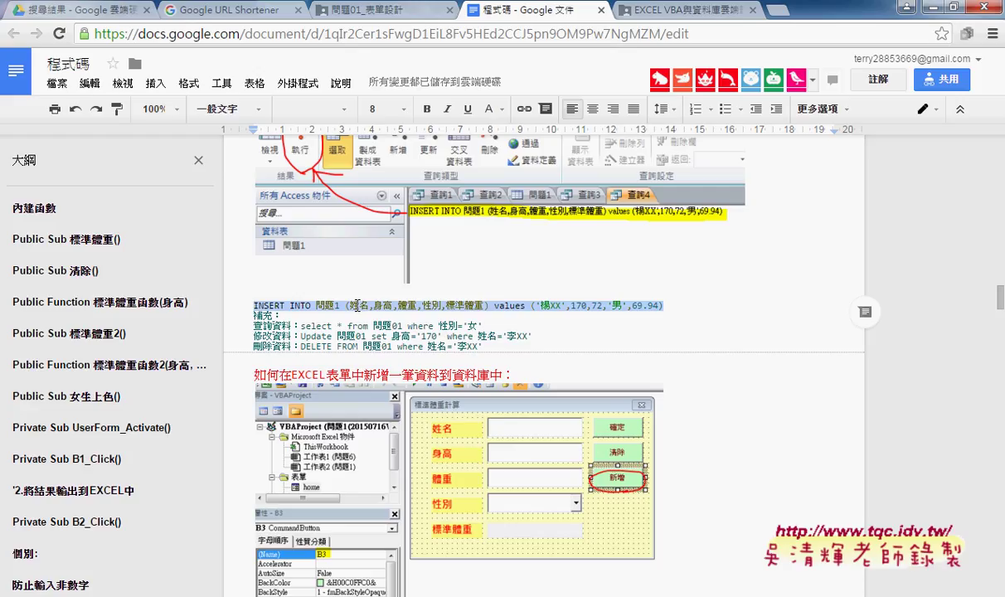
- Open 問題1 in Design View and review the 姓名, 身高 and 性別 data types, then return to its datasheet
{"action": "left_click", "coordinate": [311, 547]}
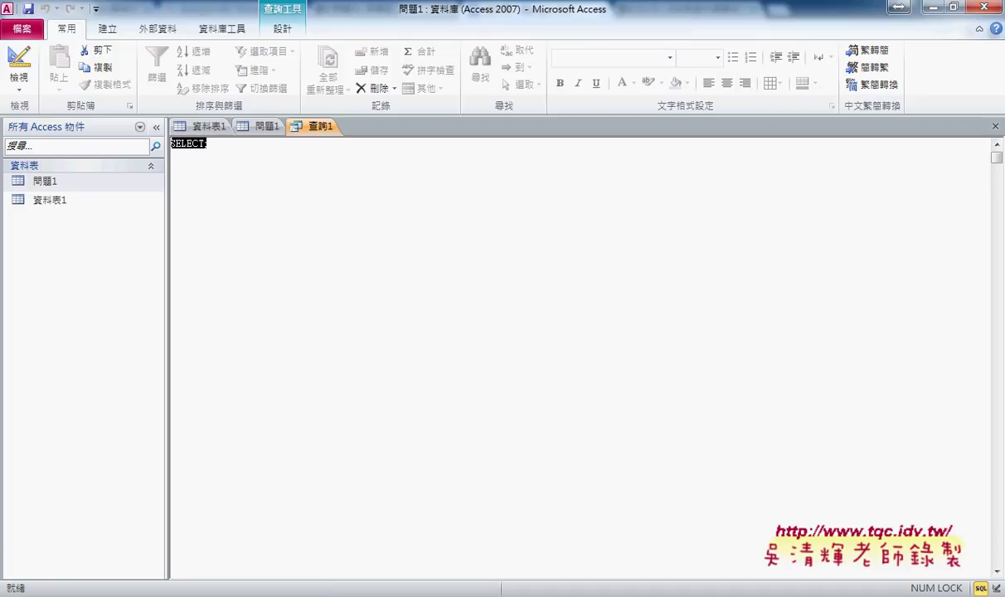
{"action": "right_click", "coordinate": [67, 182]}
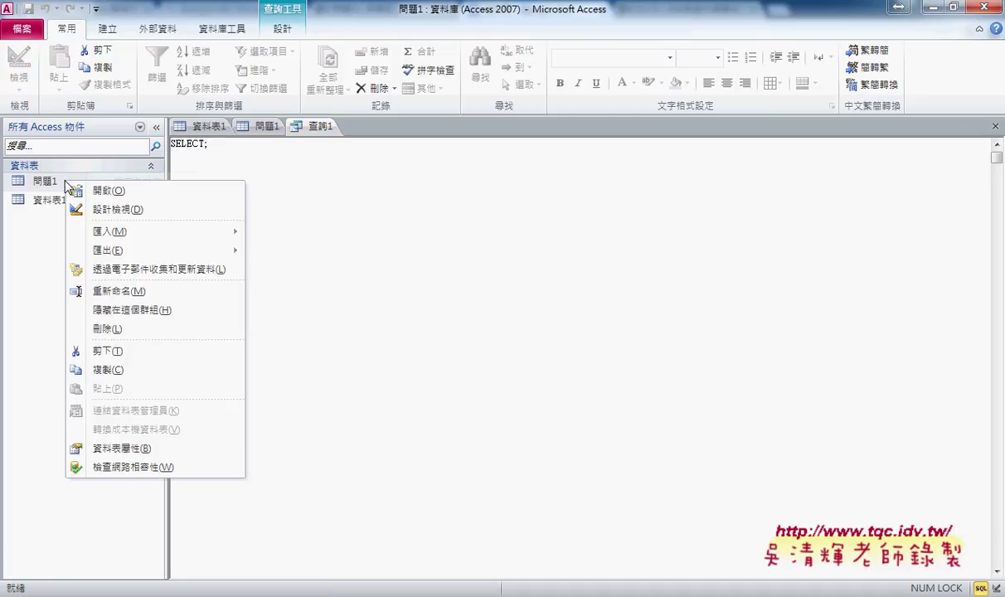
{"action": "left_click", "coordinate": [133, 209]}
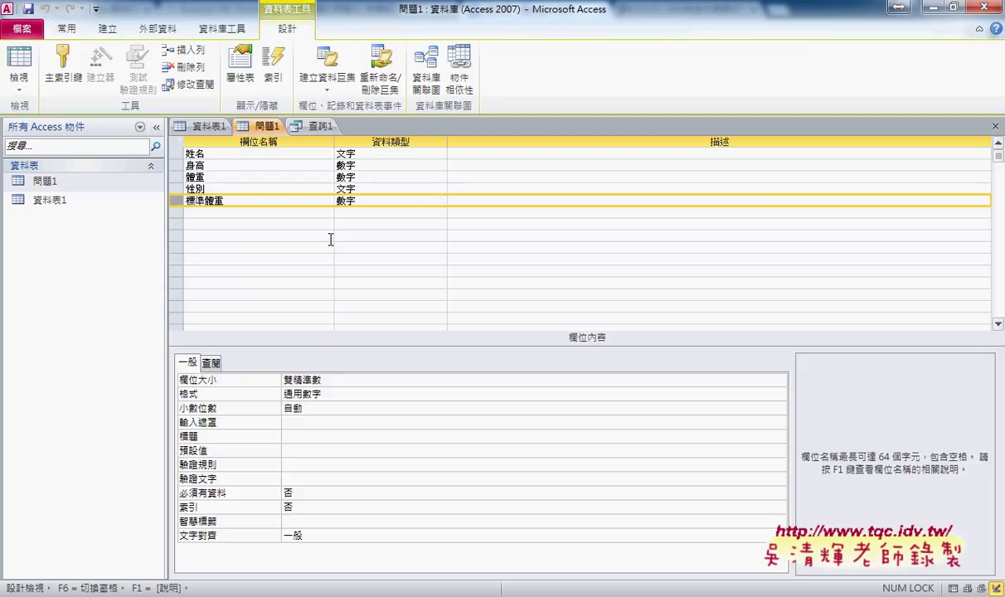
{"action": "left_click", "coordinate": [352, 152]}
{"action": "left_click", "coordinate": [362, 189]}
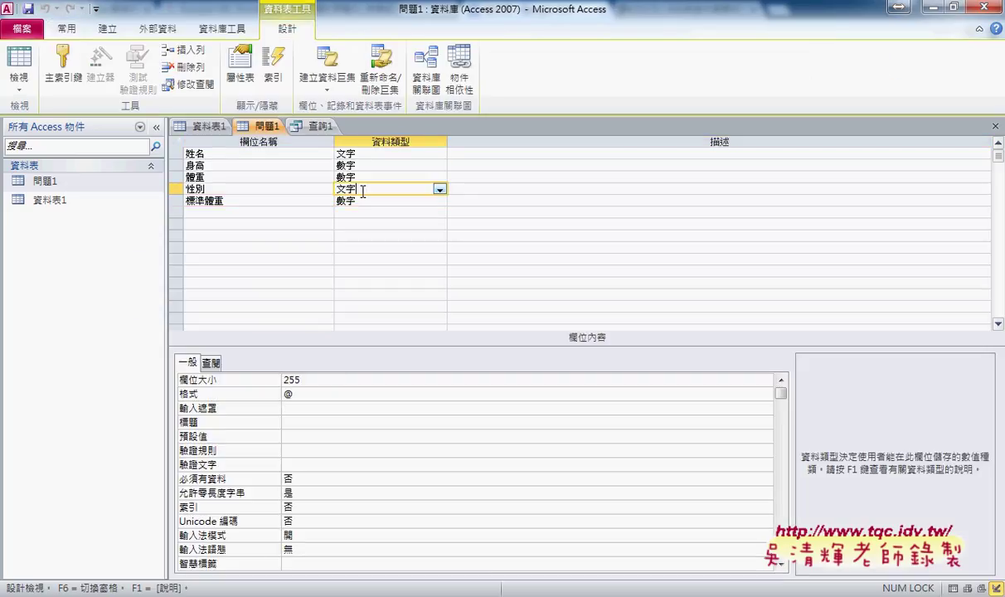
{"action": "left_click", "coordinate": [362, 166]}
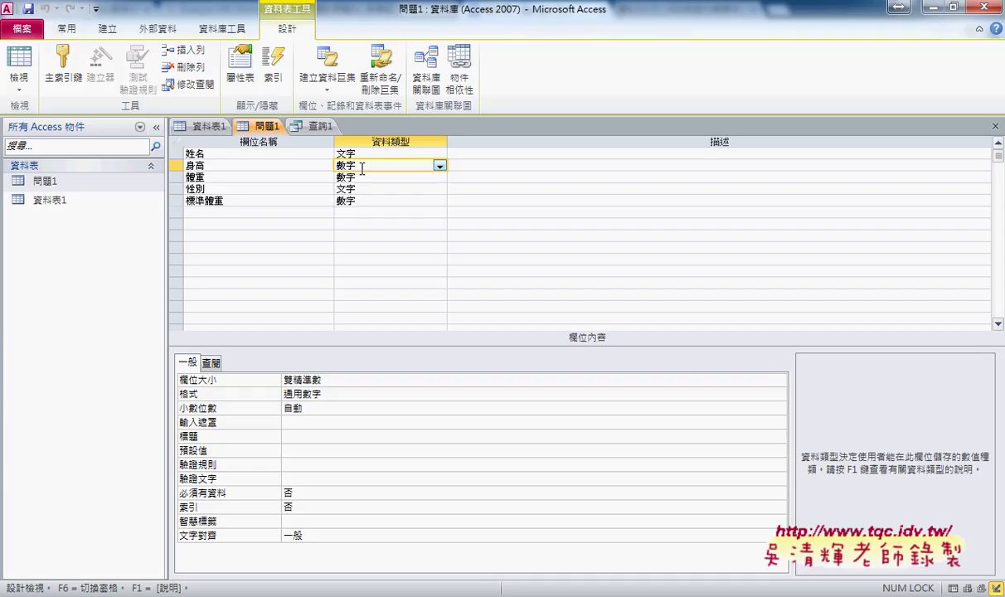
{"action": "left_click", "coordinate": [368, 152]}
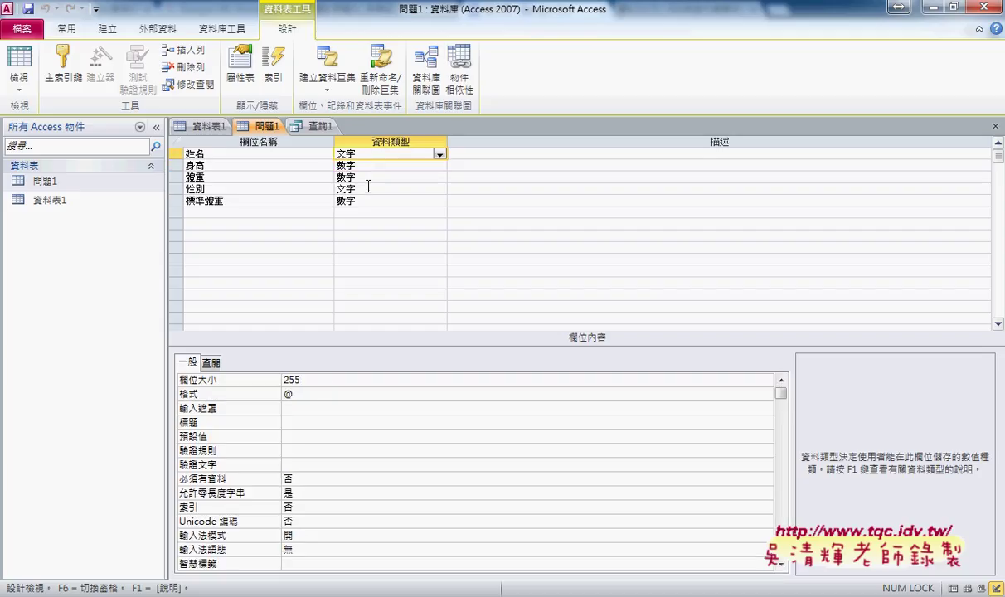
{"action": "left_click", "coordinate": [367, 190]}
{"action": "double_click", "coordinate": [81, 182]}
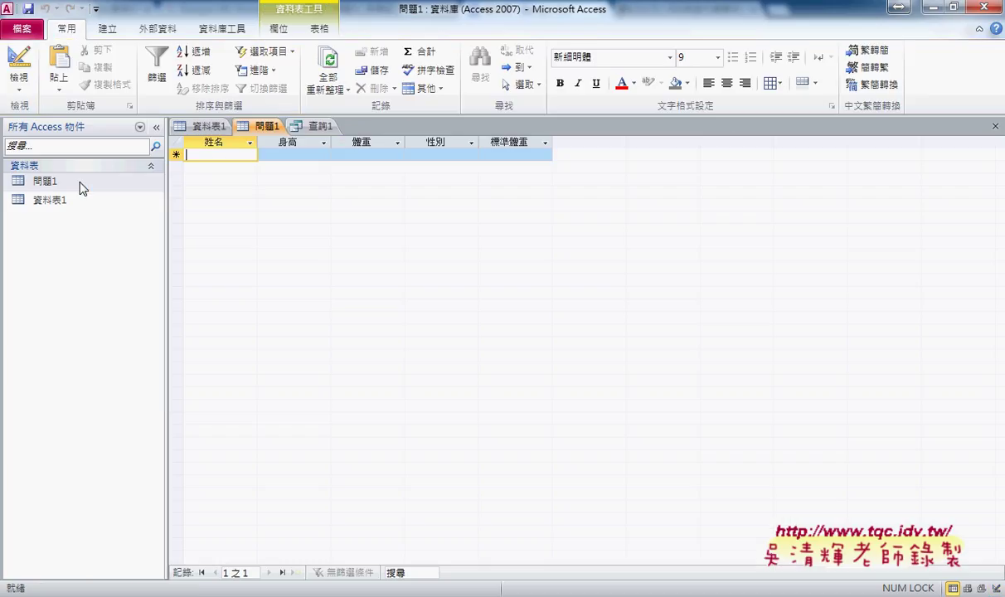
{"action": "left_click", "coordinate": [326, 595]}
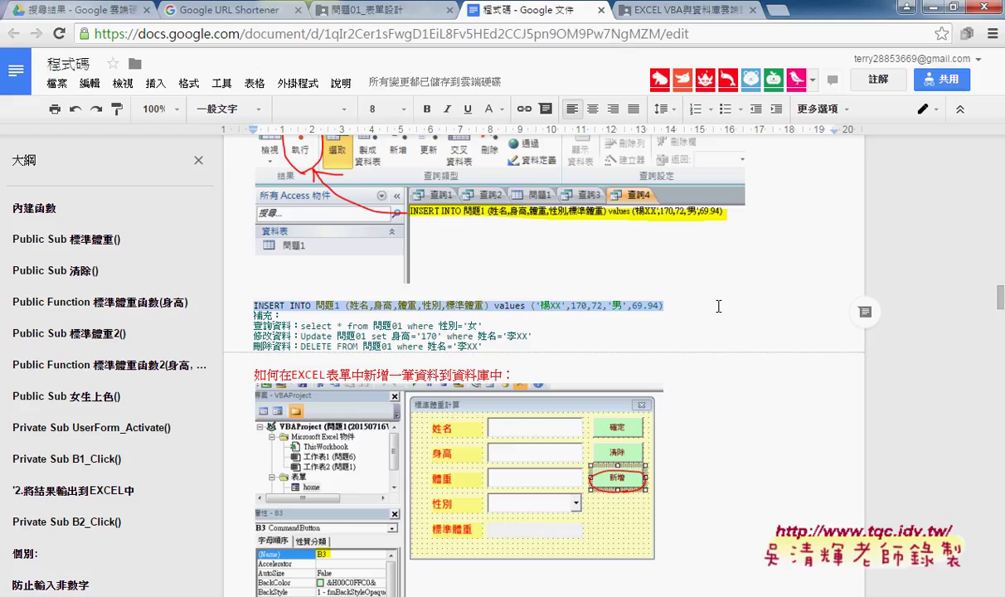
- Paste the INSERT INTO 問題1 statement (sample name, 170, 72, '男', 69.94) over SELECT; in 查詢1
{"action": "left_click", "coordinate": [904, 7]}
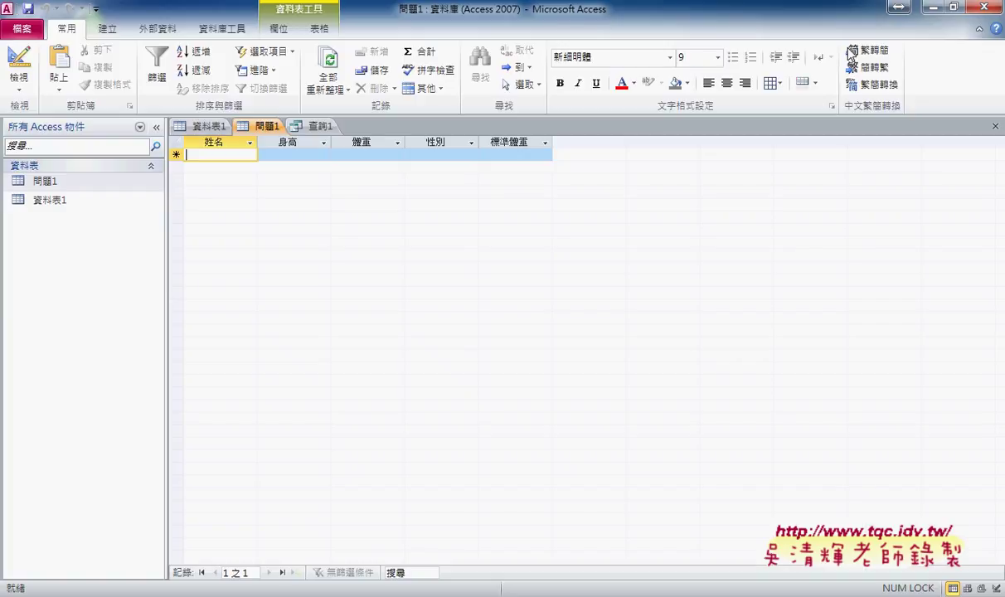
{"action": "left_click", "coordinate": [320, 126]}
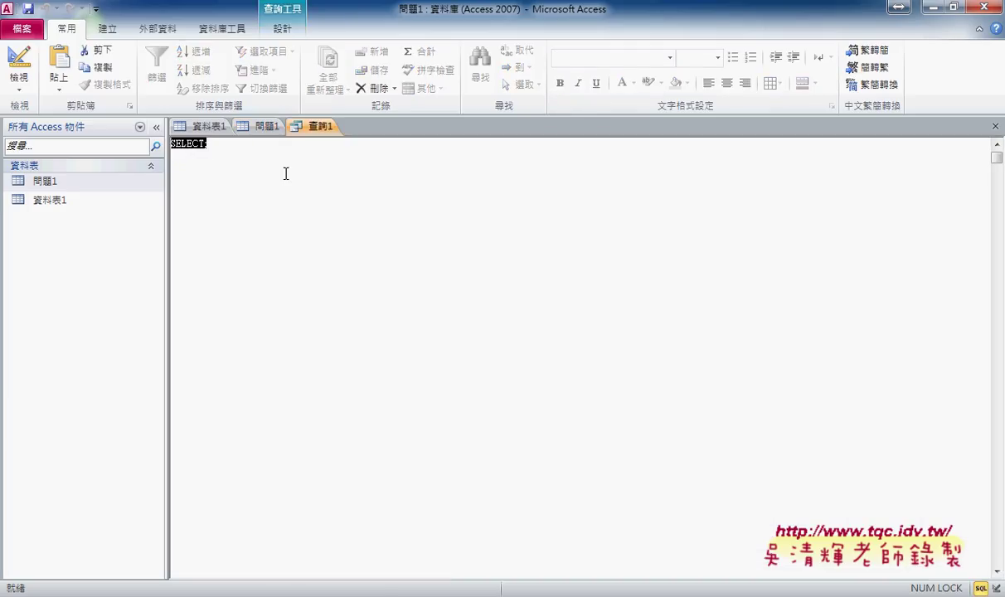
{"action": "type", "text": "INSERT INTO 問題1 (姓名,身高,體重,性別,標準體重) values ('楊XX',170,72,'男',69.94)"}
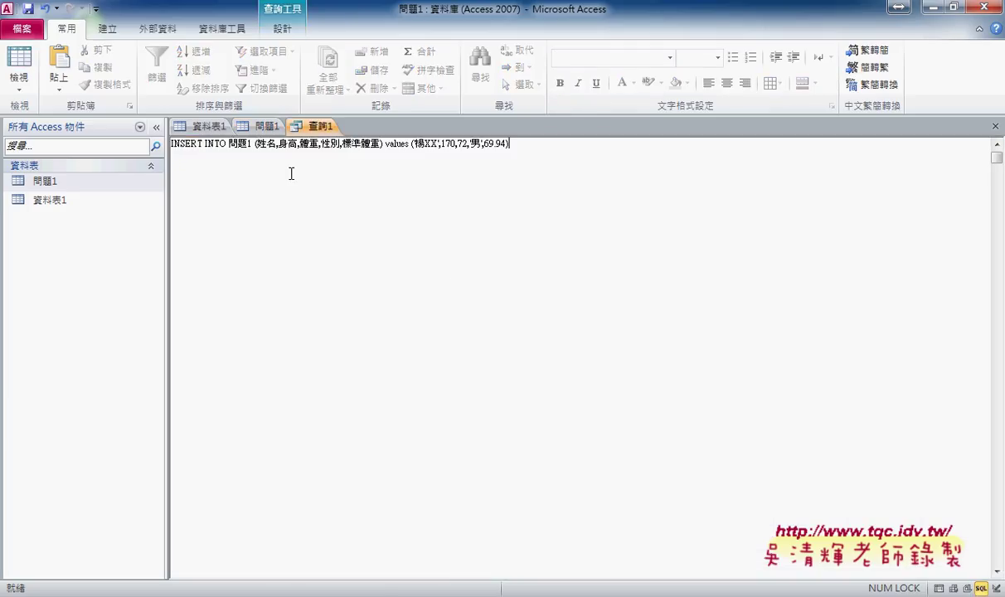